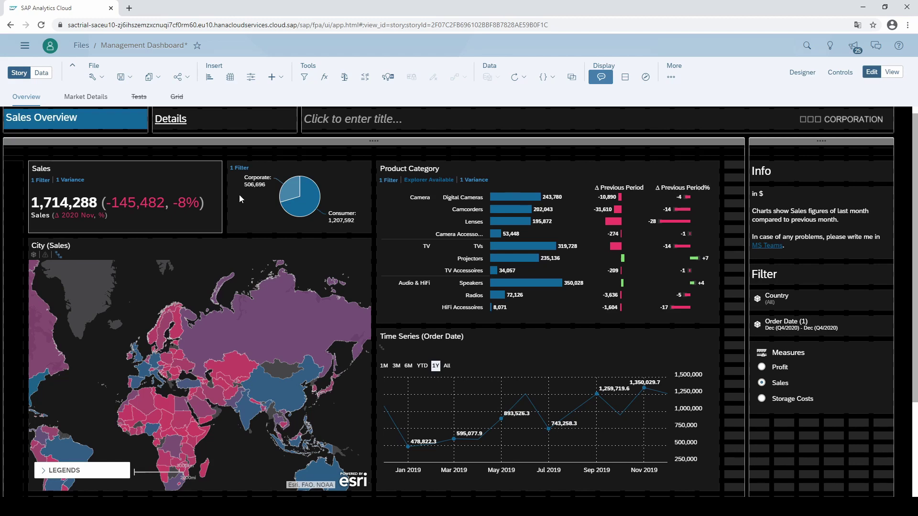
Step: Copy the Time Series (Order Date) chart from its action menu
{"action": "left_click", "coordinate": [541, 345]}
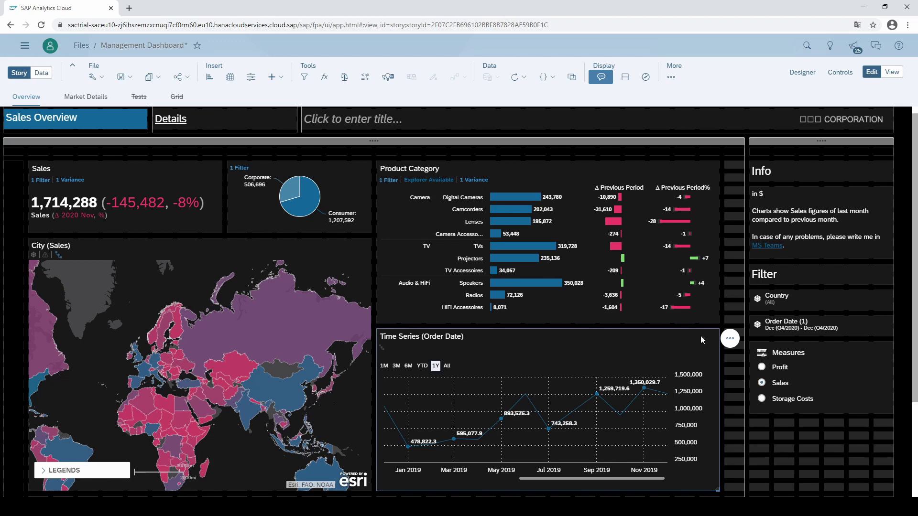
{"action": "left_click", "coordinate": [729, 340]}
{"action": "mouse_move", "coordinate": [766, 249]}
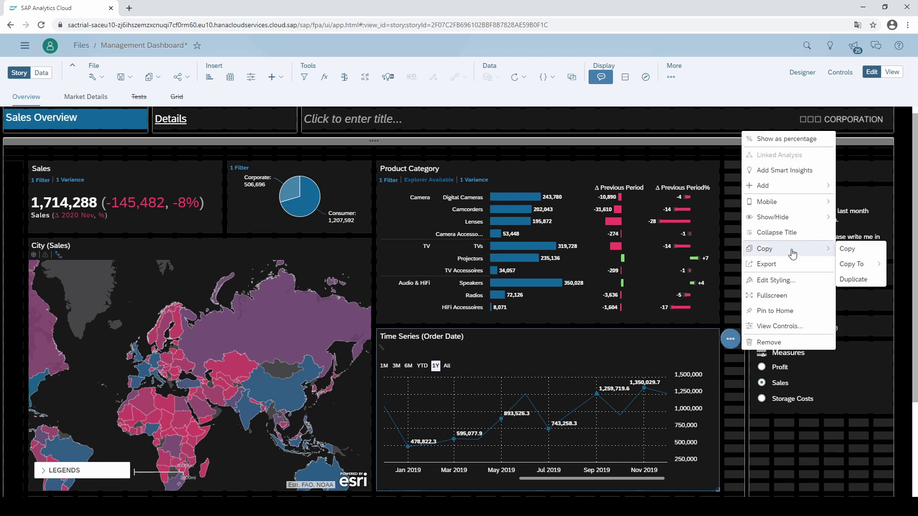
{"action": "left_click", "coordinate": [858, 249]}
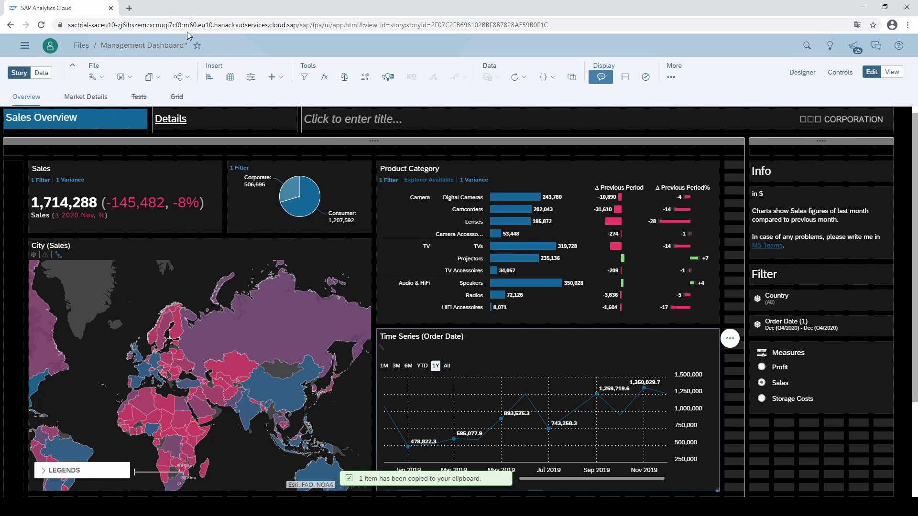
{"action": "left_click", "coordinate": [130, 9]}
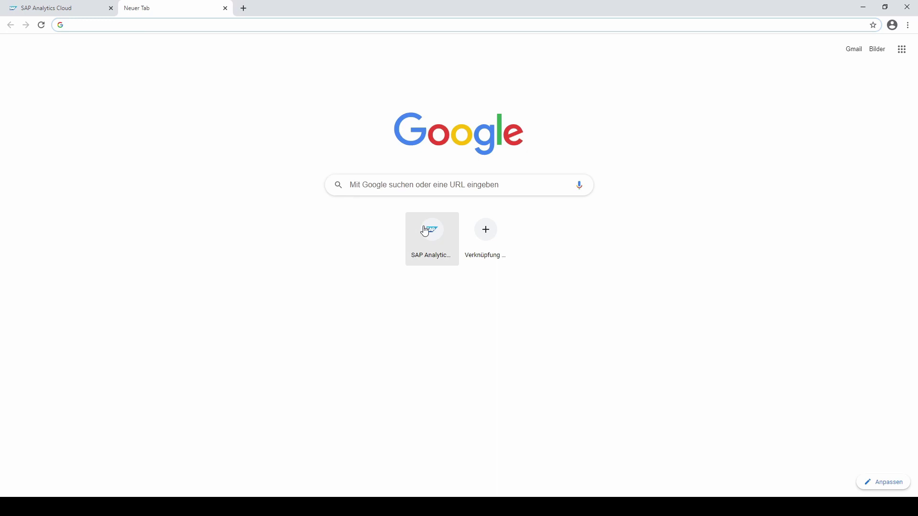
{"action": "left_click", "coordinate": [225, 8]}
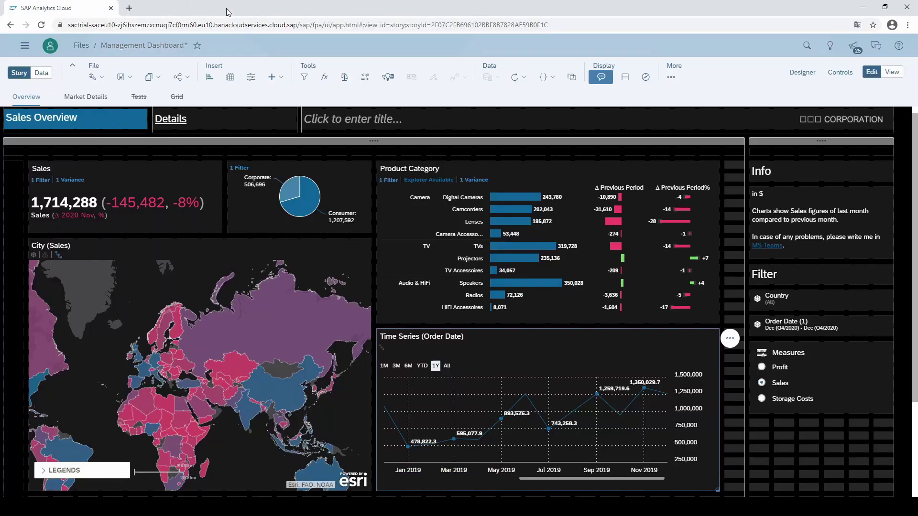
Step: Leave the Management Dashboard via Files without saving, confirming the warning
{"action": "left_click", "coordinate": [81, 51]}
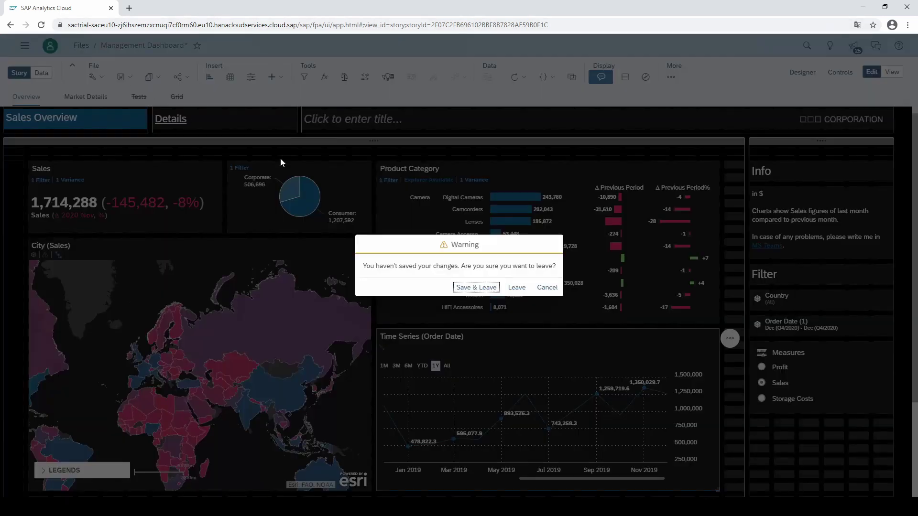
{"action": "left_click", "coordinate": [508, 286]}
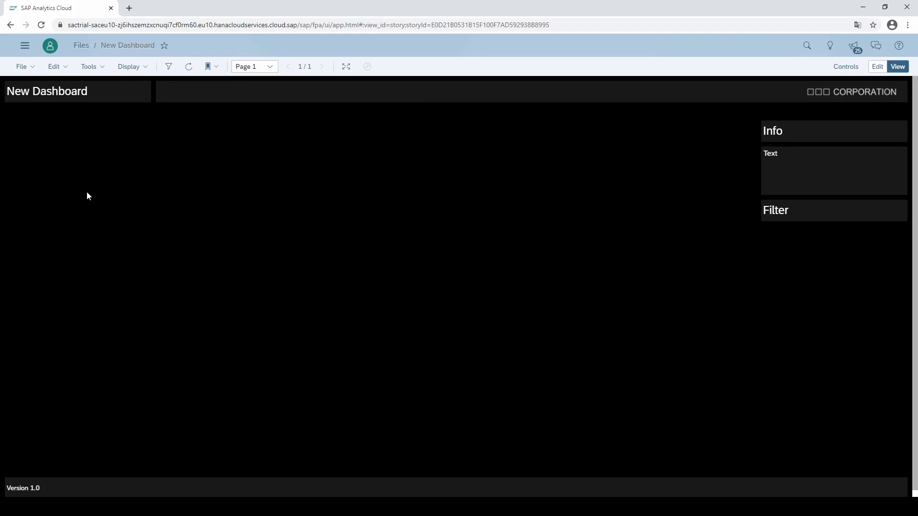
Step: In edit mode, paste the Time Series (Order Date) chart into the main lane
{"action": "left_click", "coordinate": [877, 66]}
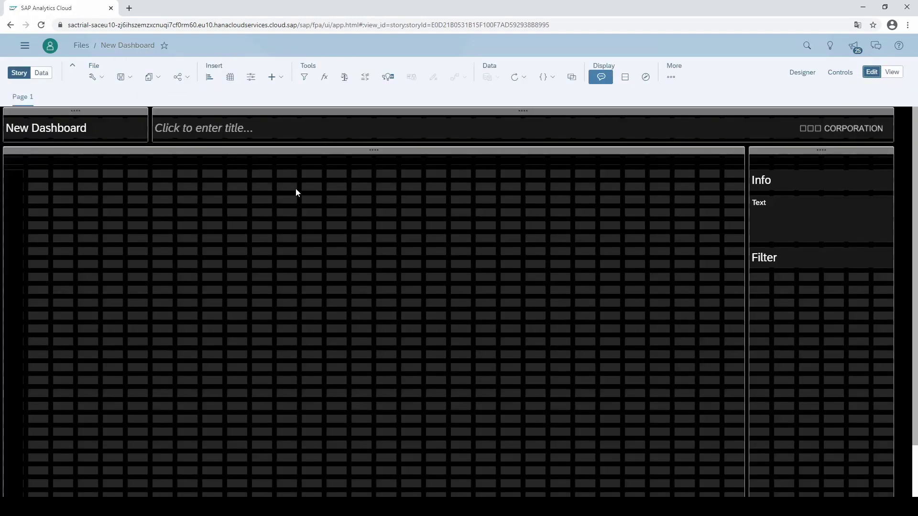
{"action": "left_click", "coordinate": [187, 196]}
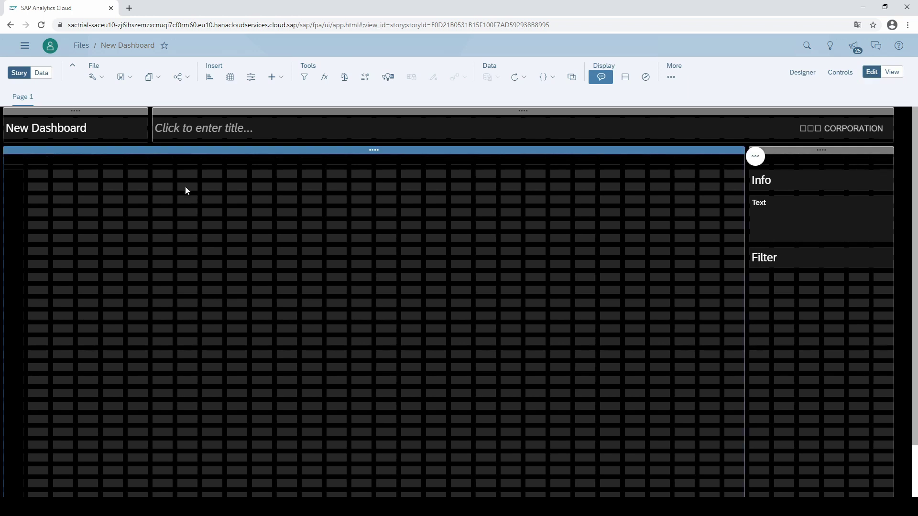
{"action": "left_click", "coordinate": [154, 77]}
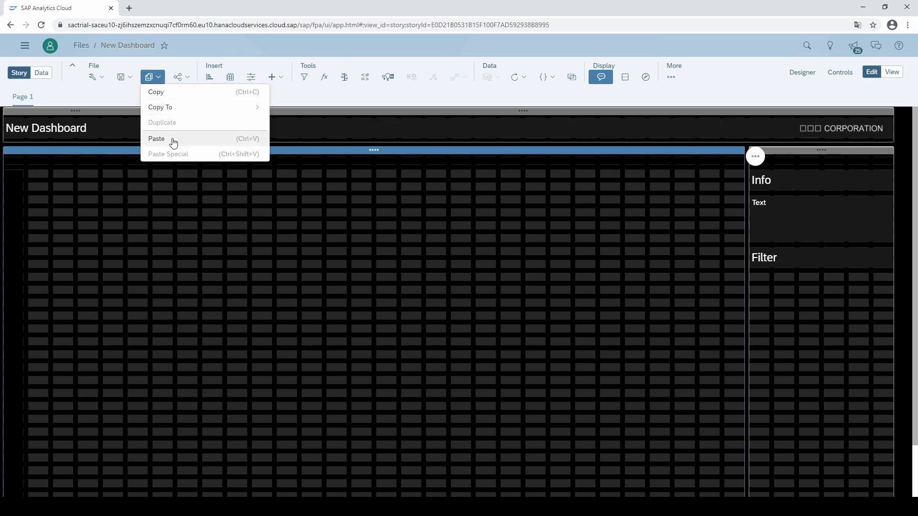
{"action": "left_click", "coordinate": [172, 138]}
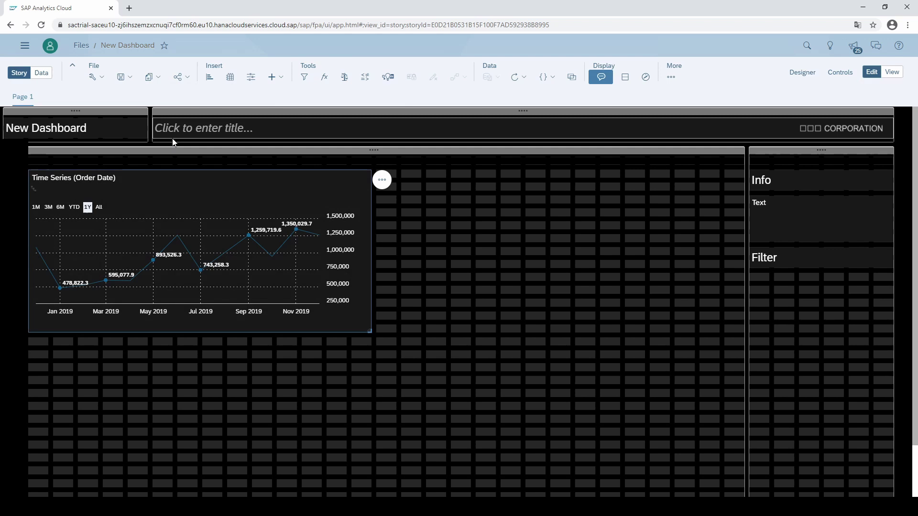